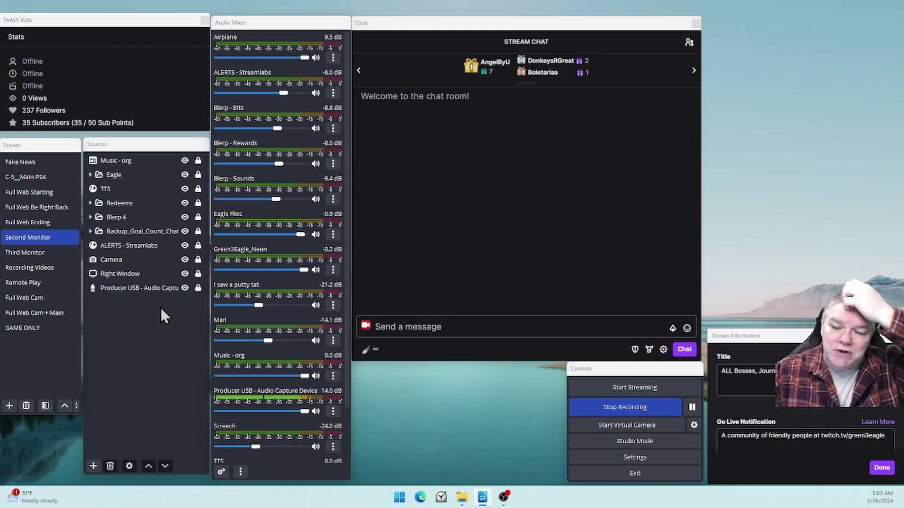
Step: Launch Spotify from its pinned Start menu tile
left_click(398, 498)
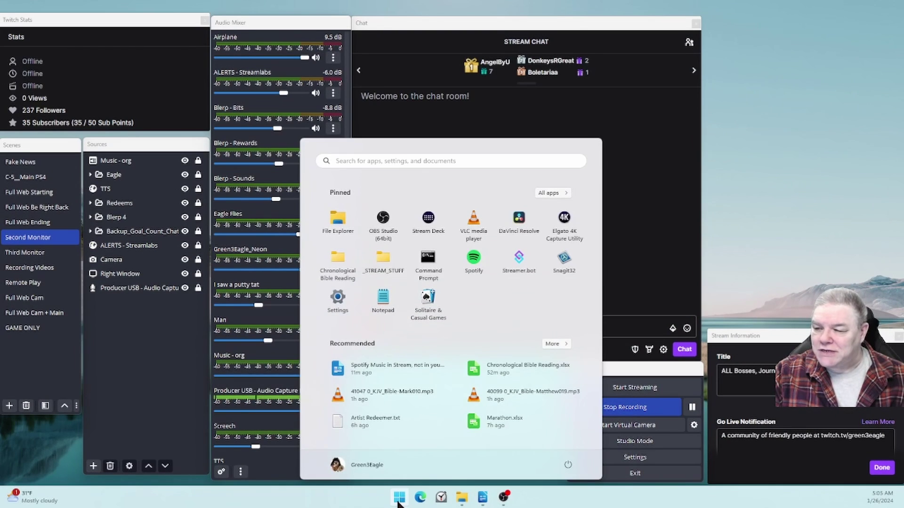
left_click(473, 262)
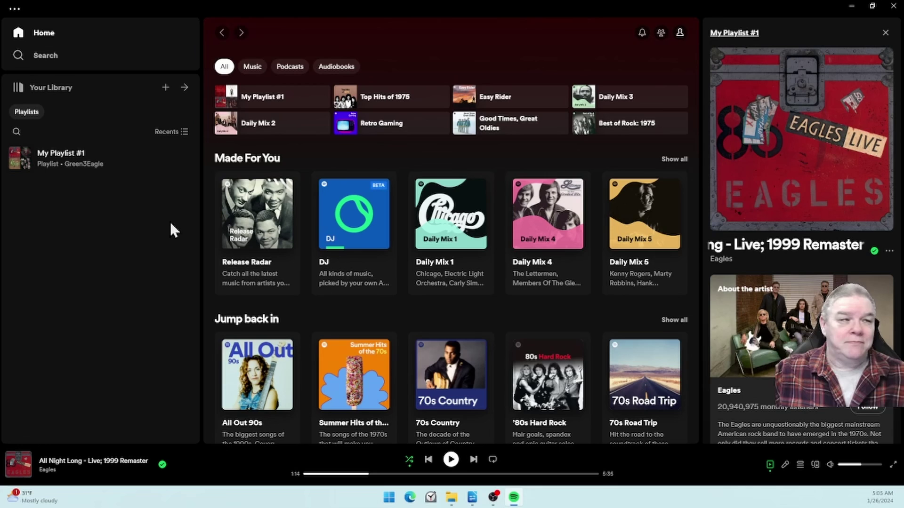
Step: Add an Application Audio Capture (BETA) source named 'Spotify' to the Second Monitor scene's Sources
left_click(493, 497)
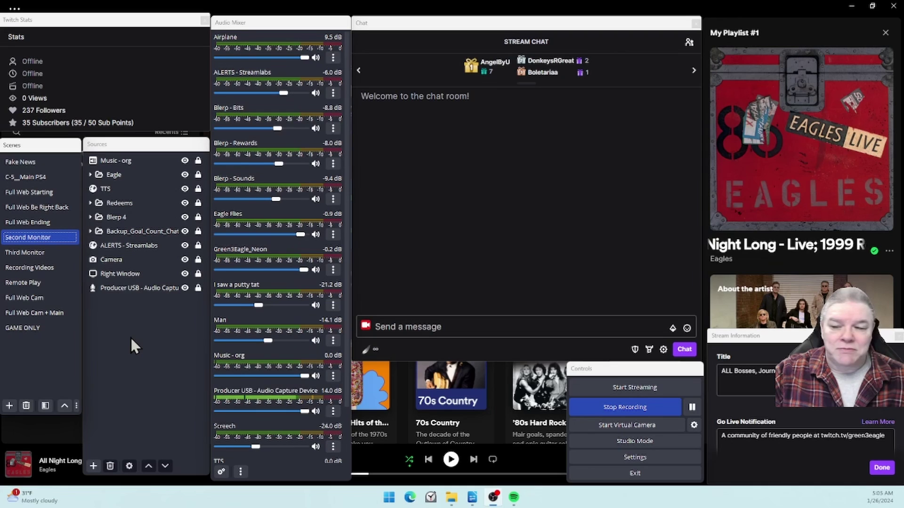
left_click(128, 143)
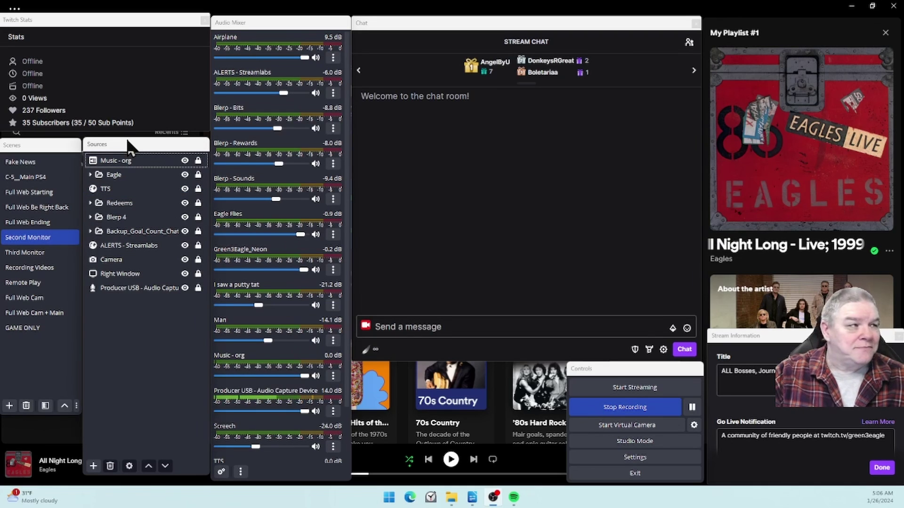
right_click(129, 332)
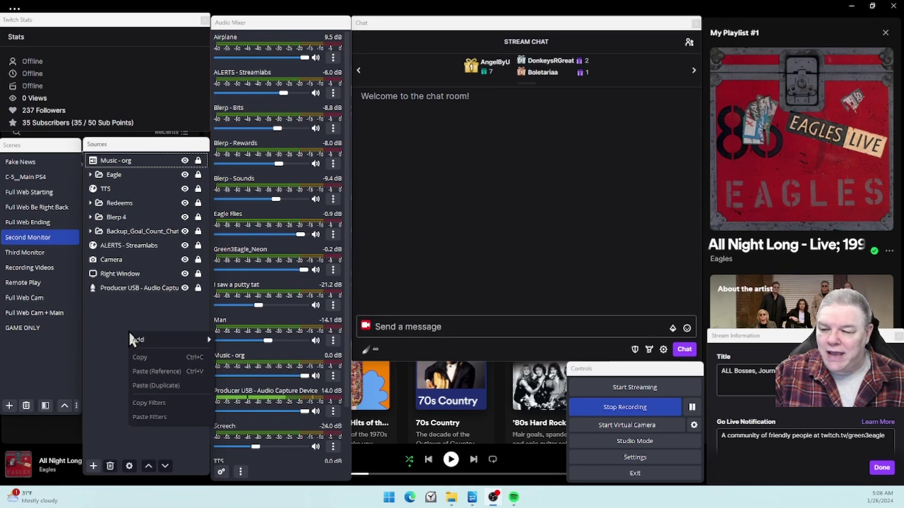
mouse_move(152, 340)
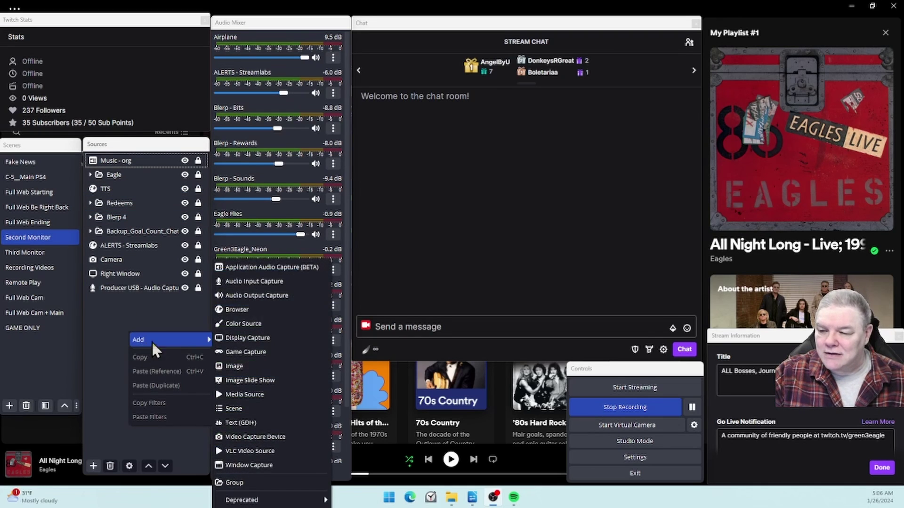
left_click(293, 267)
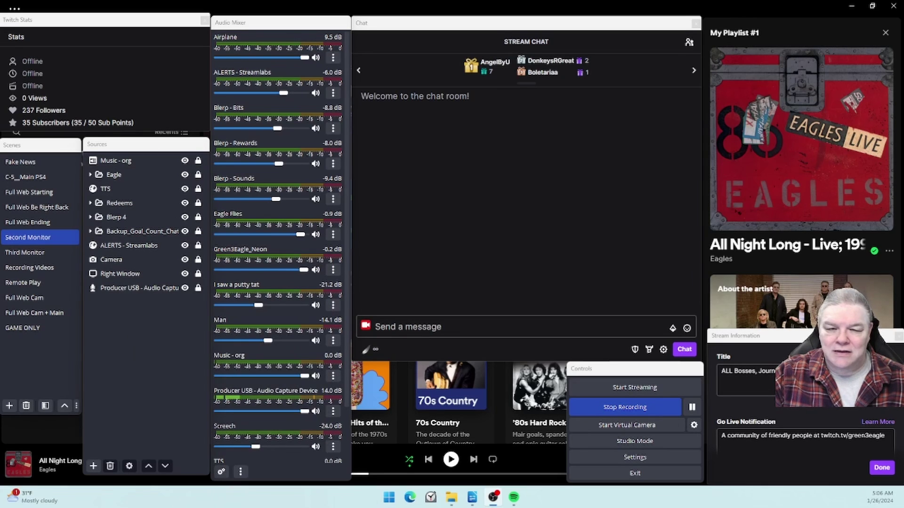
left_click_drag(215, 175, 475, 141)
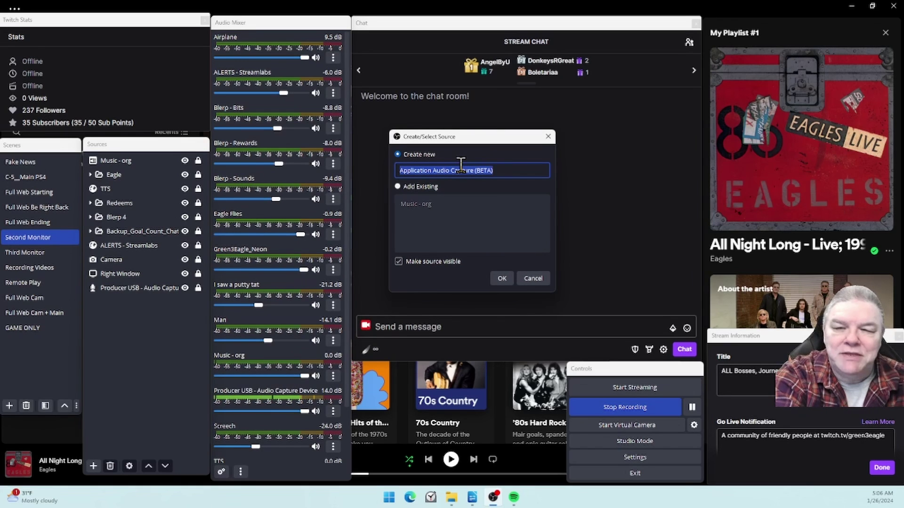
type("Spotify")
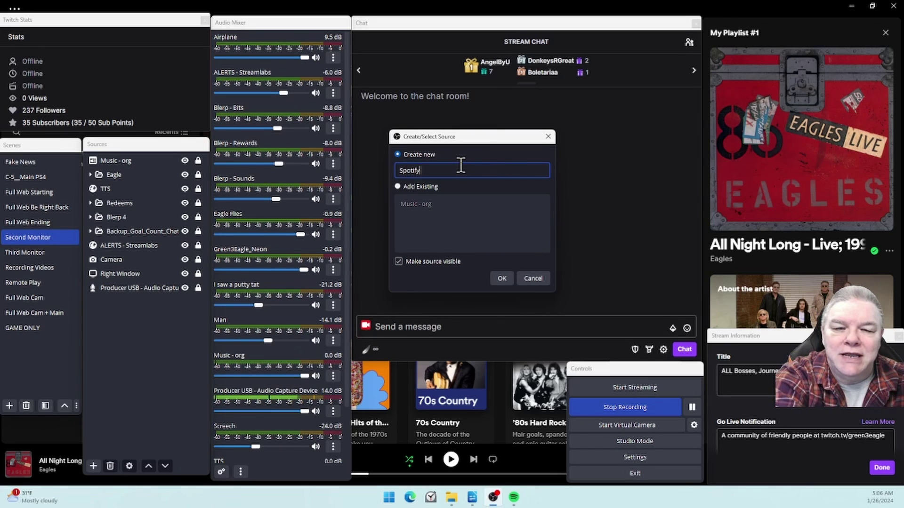
left_click(498, 281)
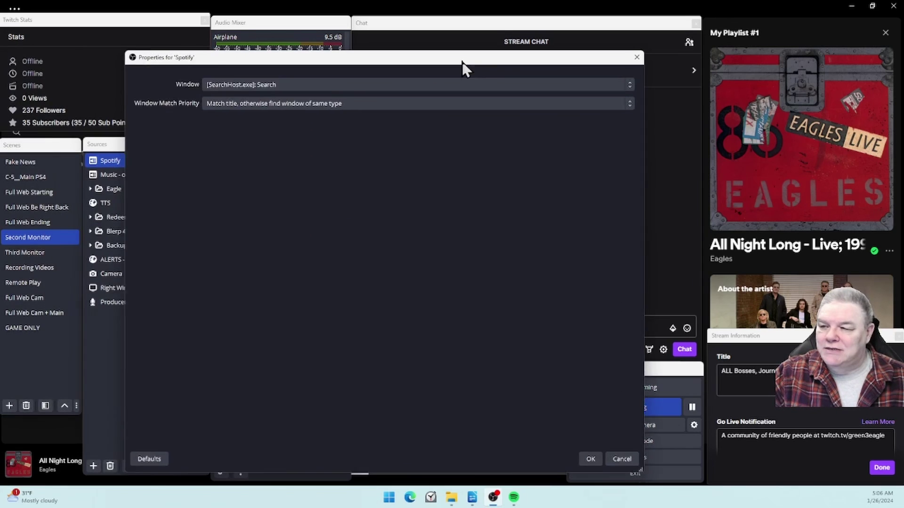
Step: Set the Spotify source's window to [Spotify.exe]: Spotify Premium, matching title, otherwise same executable
left_click_drag(462, 62, 520, 60)
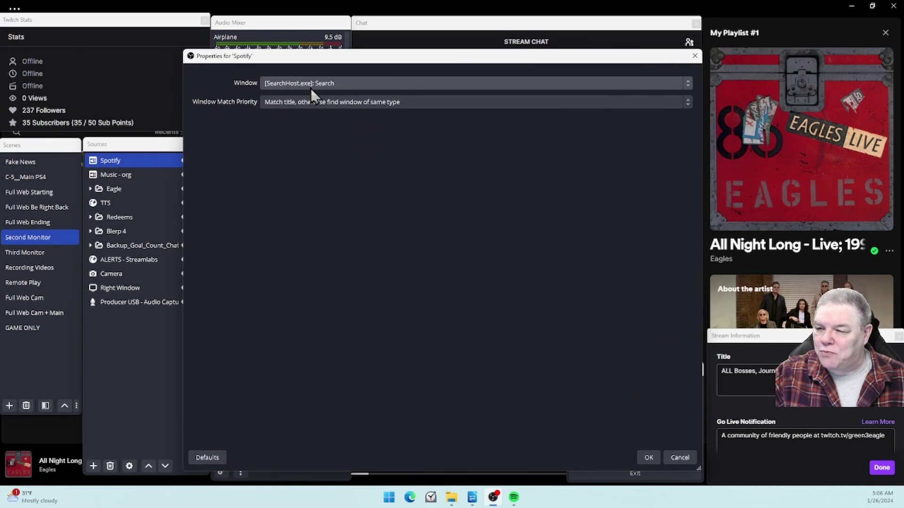
left_click(341, 81)
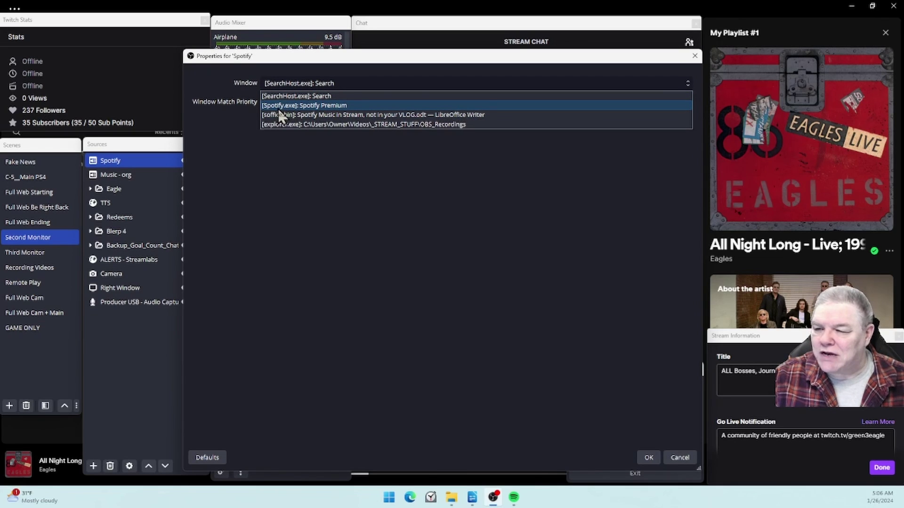
left_click(336, 105)
left_click(312, 103)
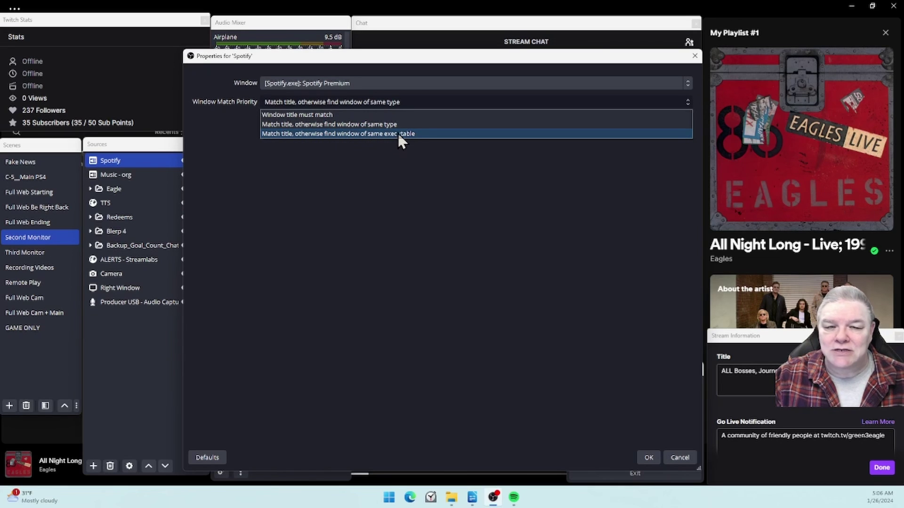
left_click(456, 133)
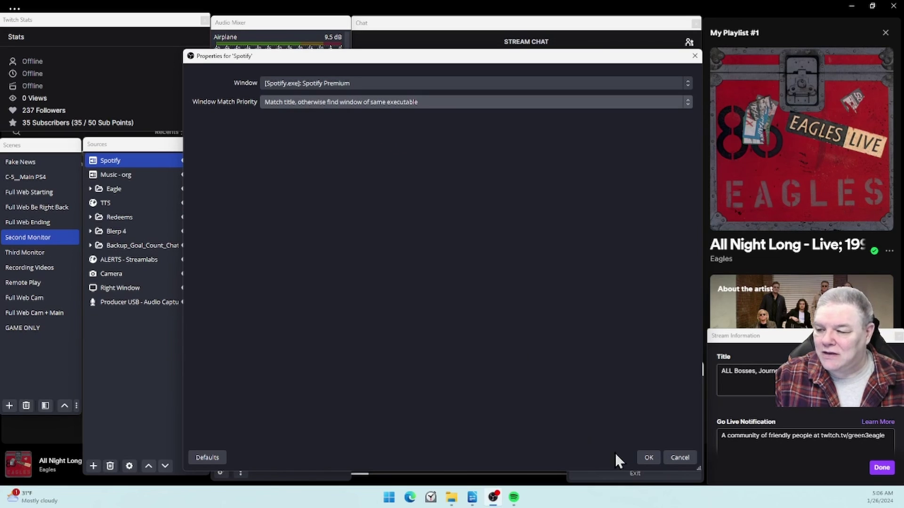
left_click(646, 457)
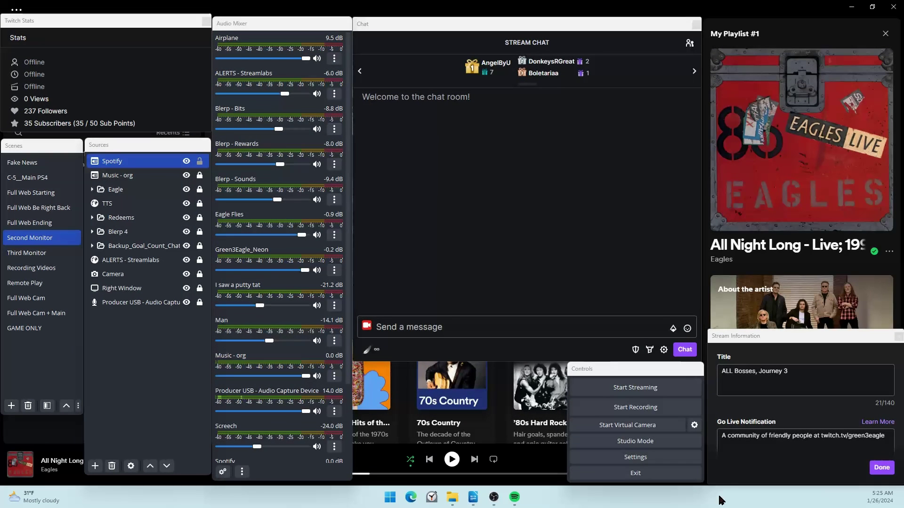
Step: Set Output Mode to Advanced with Twitch VOD Track on track 2, then apply and close Settings
left_click(668, 461)
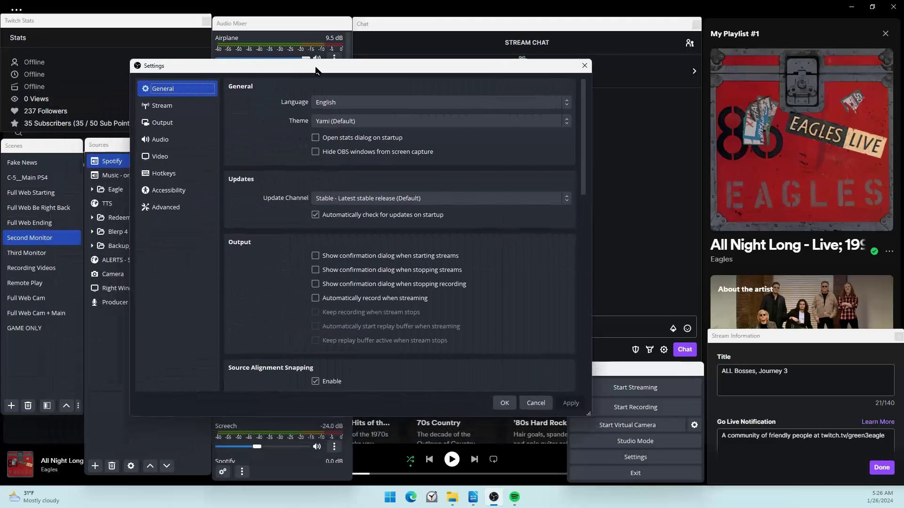
left_click(162, 122)
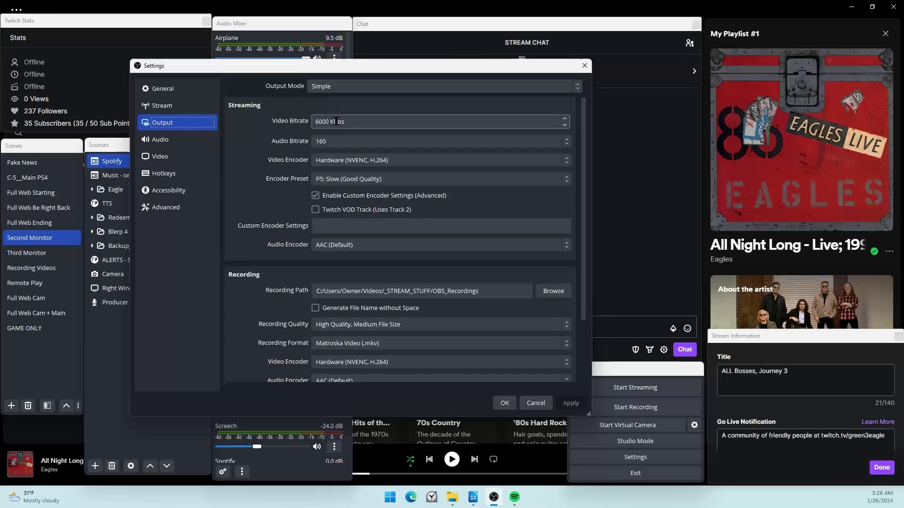
left_click(315, 210)
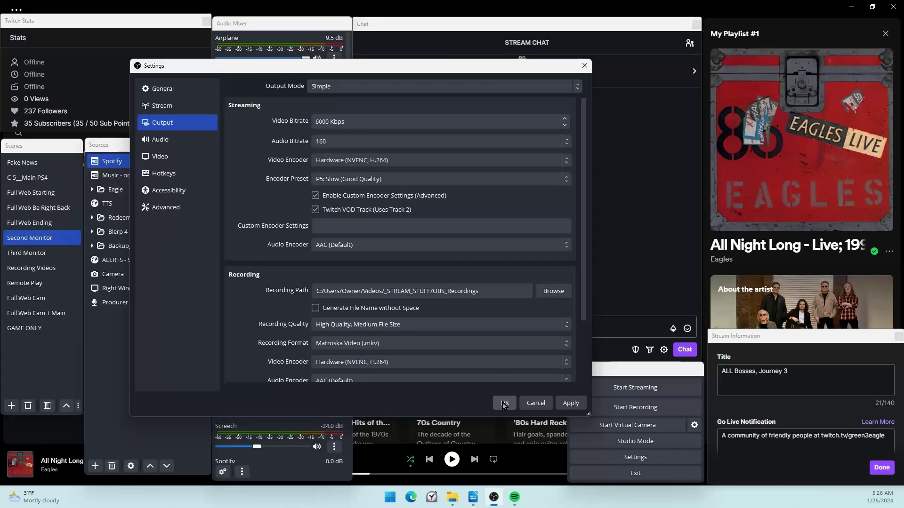
left_click(340, 87)
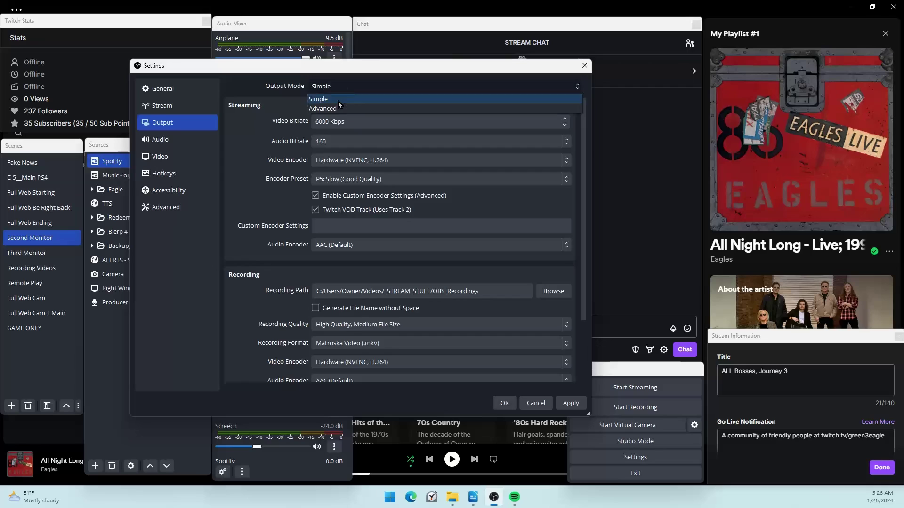
left_click(338, 107)
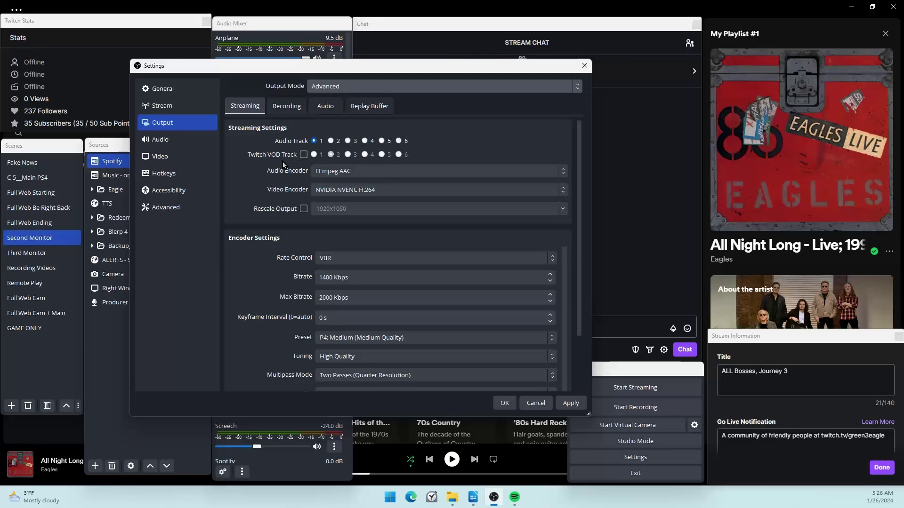
left_click(304, 155)
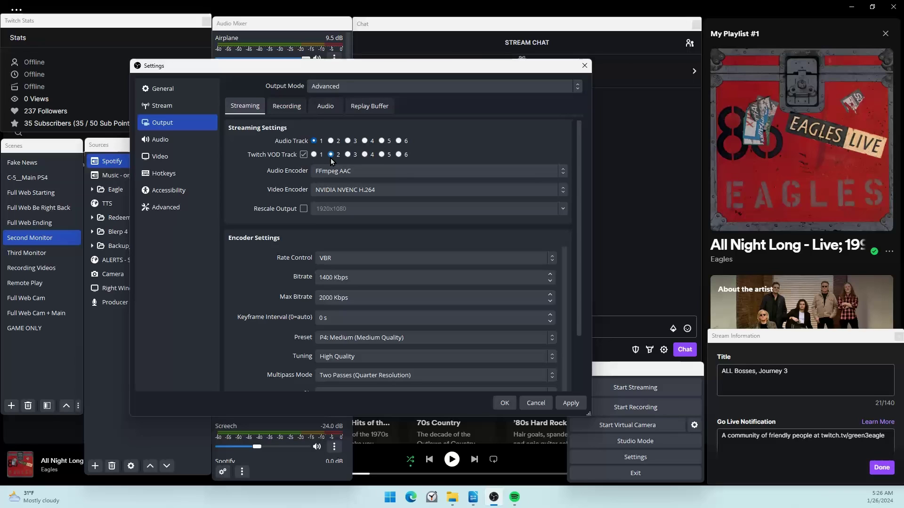
left_click(571, 403)
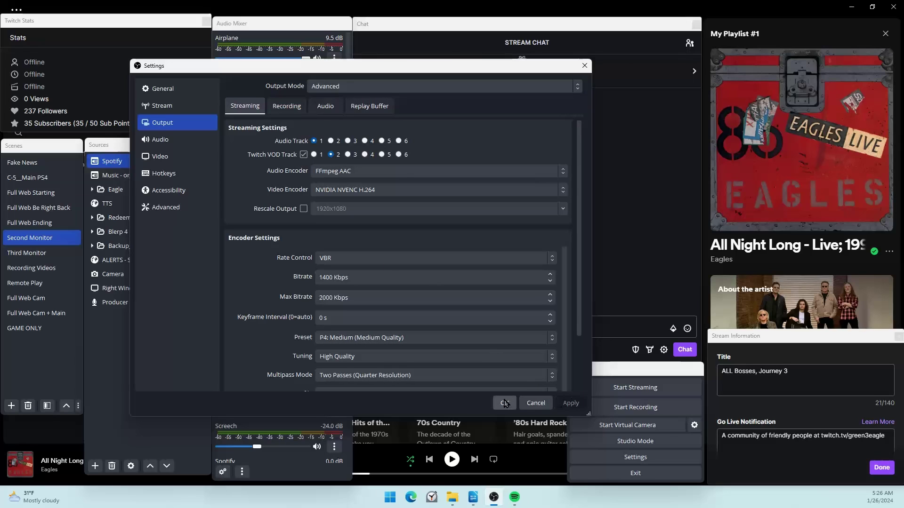
left_click(504, 404)
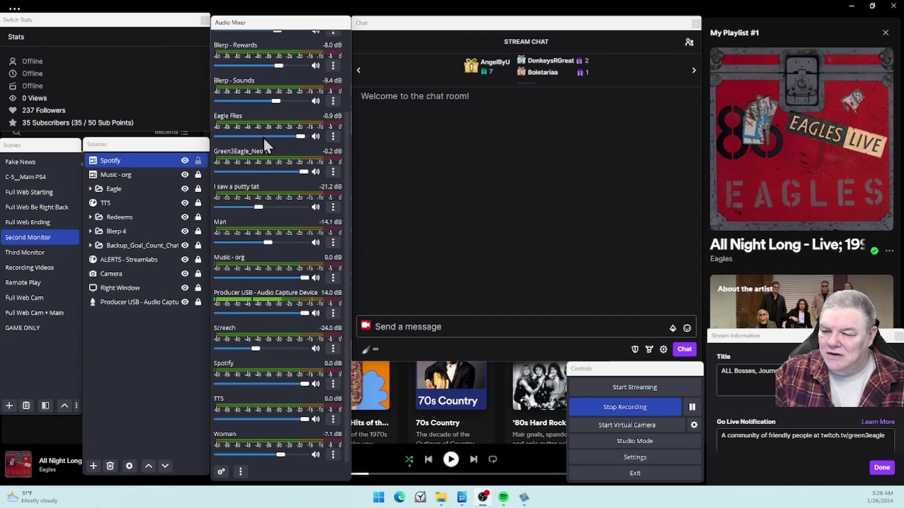
Step: Open Advanced Audio Properties from the Spotify entry in the Audio Mixer
right_click(231, 368)
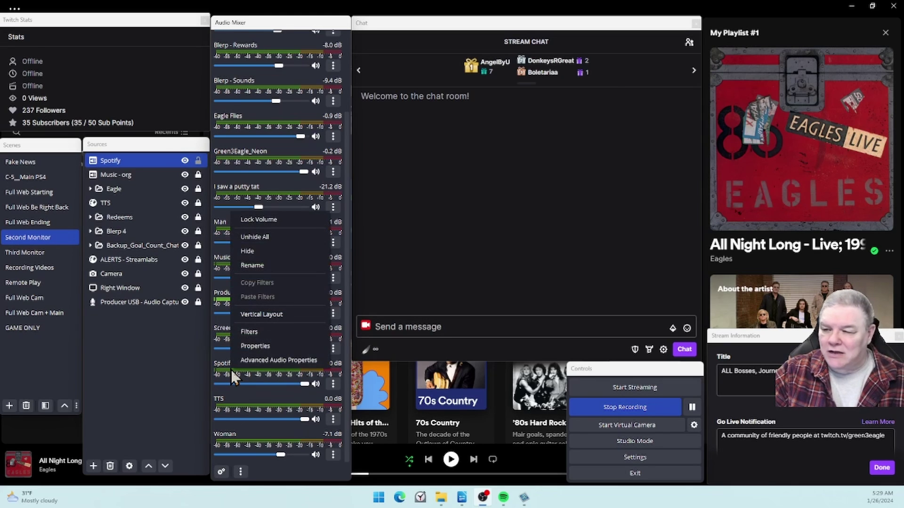
left_click(261, 360)
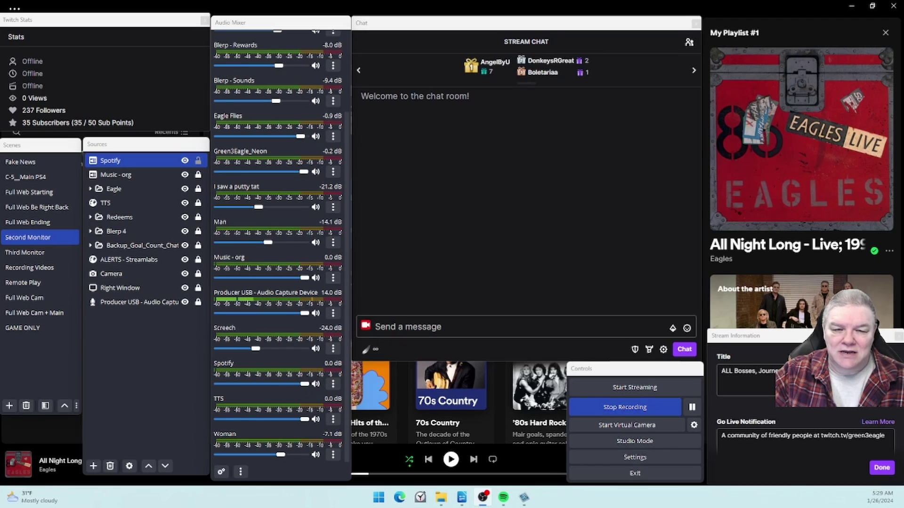
Step: Set Spotify's Audio Monitoring to Monitor and Output and uncheck its Track 2
left_click_drag(171, 96, 250, 16)
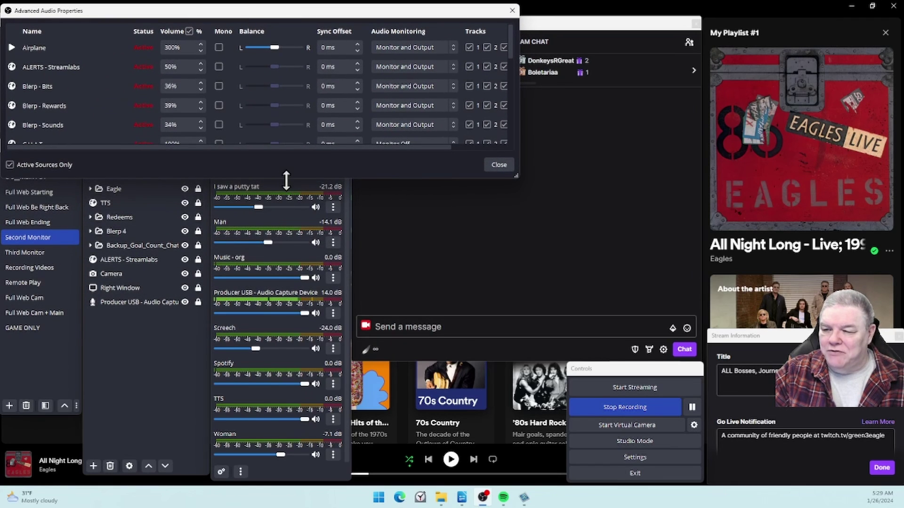
left_click_drag(286, 177, 293, 490)
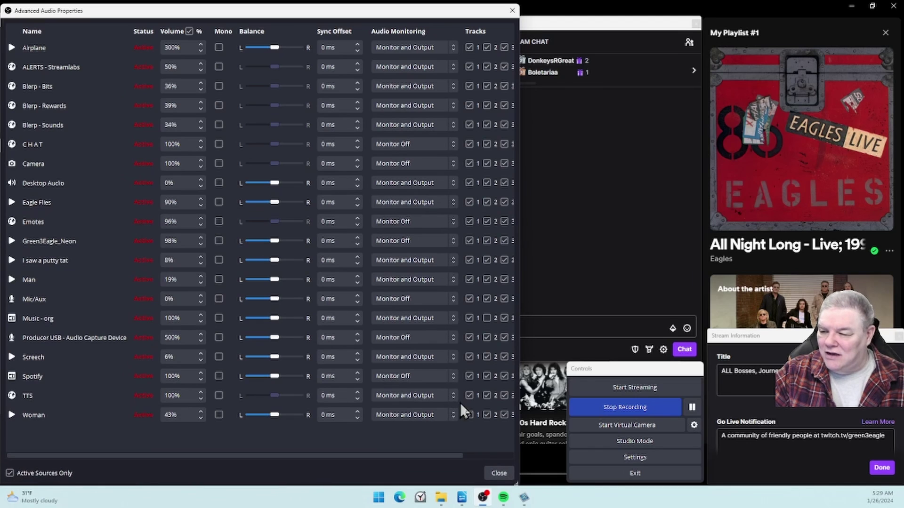
left_click_drag(519, 372, 781, 359)
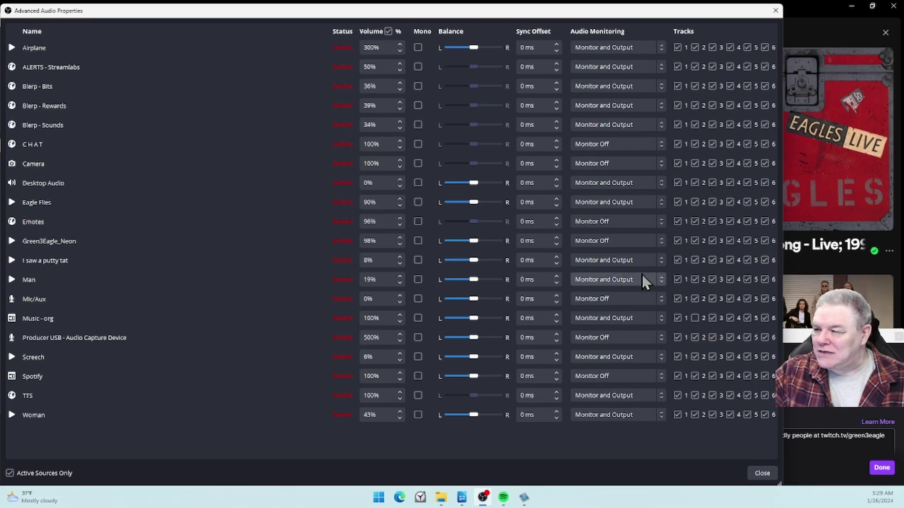
left_click(594, 378)
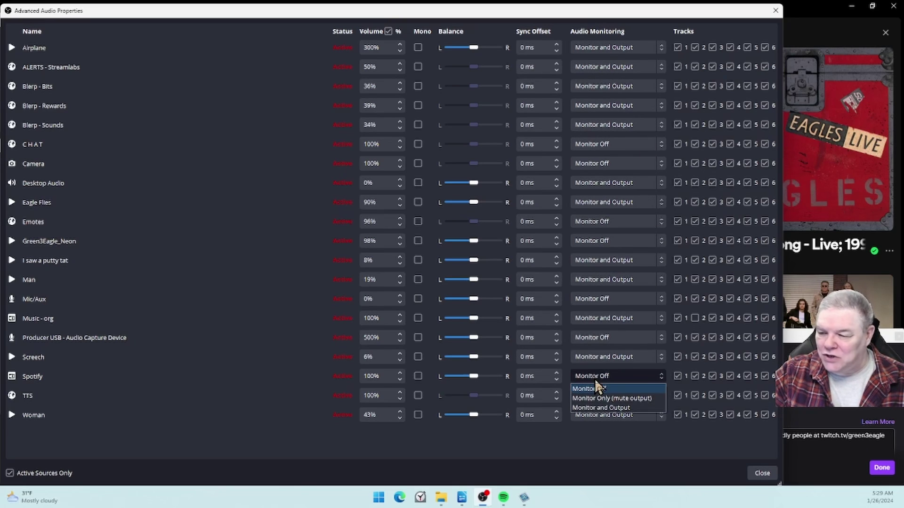
left_click(594, 408)
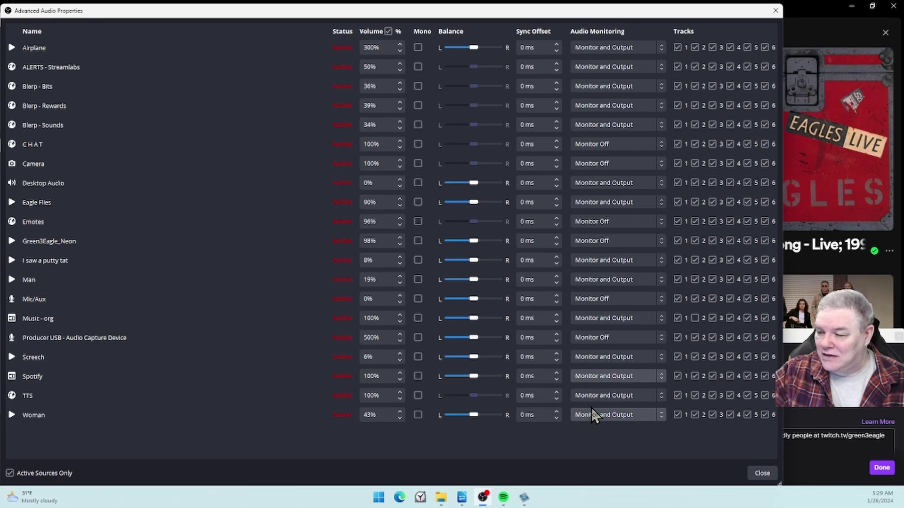
left_click(695, 377)
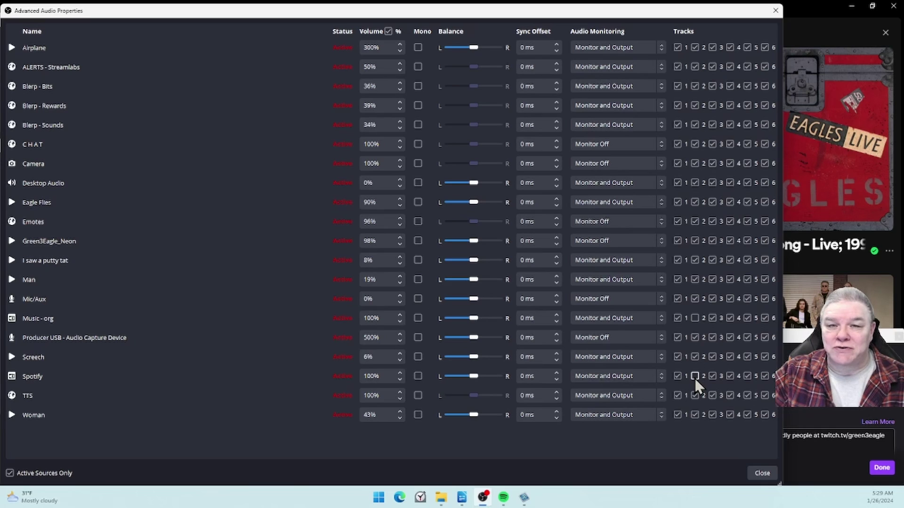
left_click(762, 473)
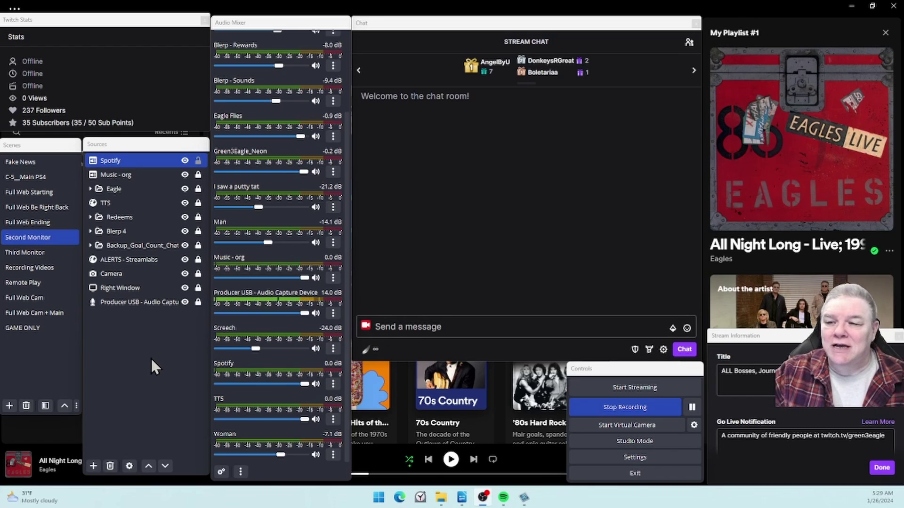
Step: Copy the Spotify source and paste it as a reference into the Sources list
right_click(116, 162)
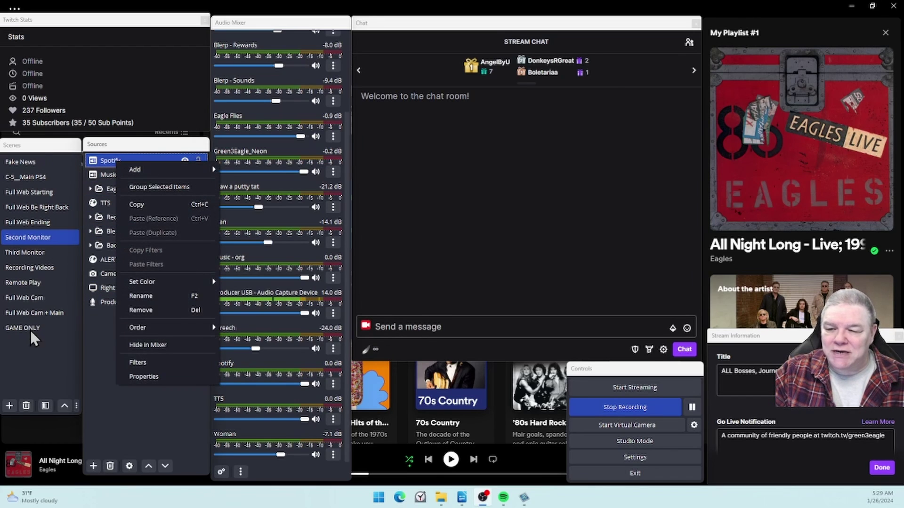
left_click(146, 206)
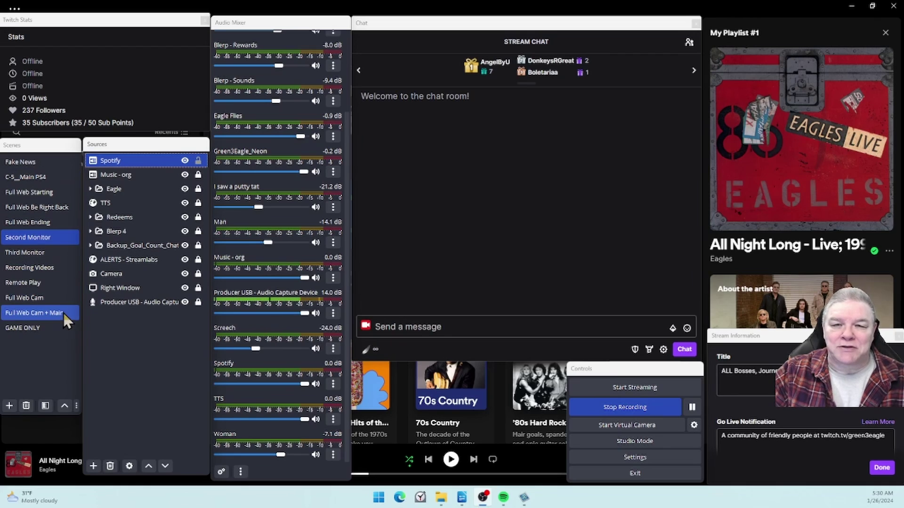
left_click(103, 343)
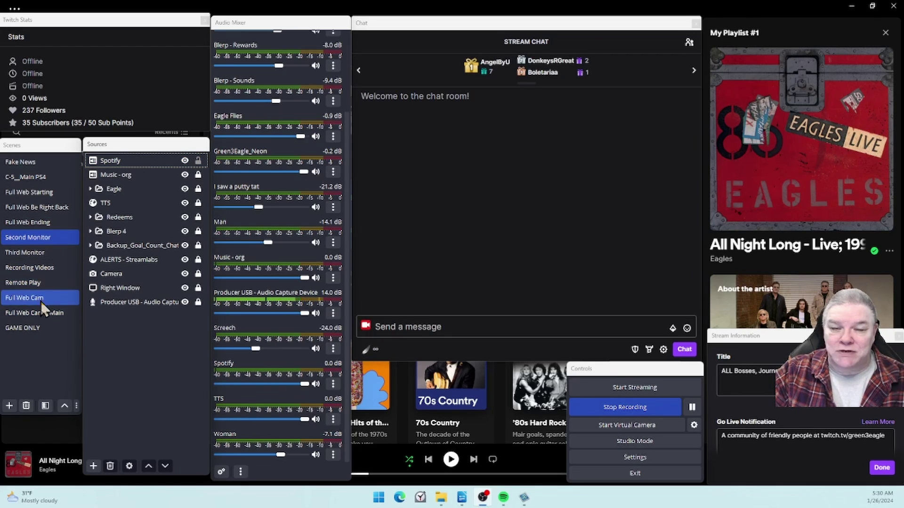
right_click(100, 352)
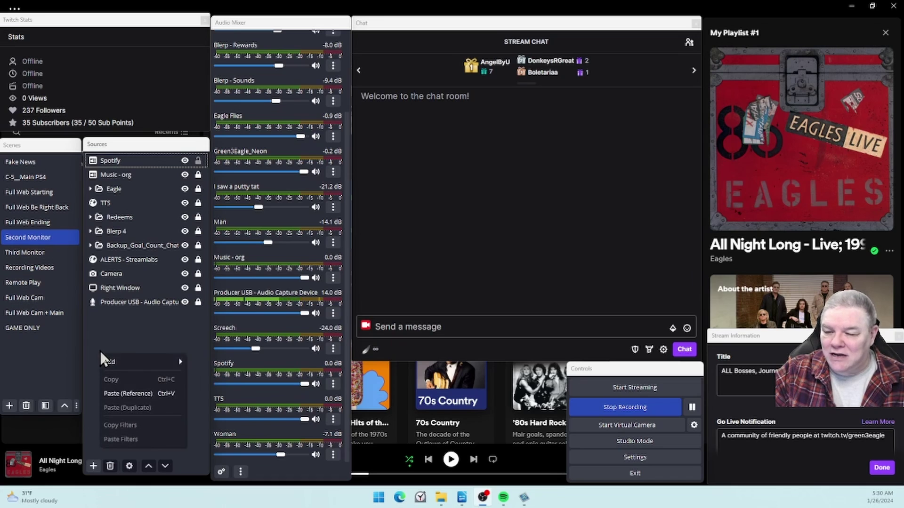
left_click(135, 394)
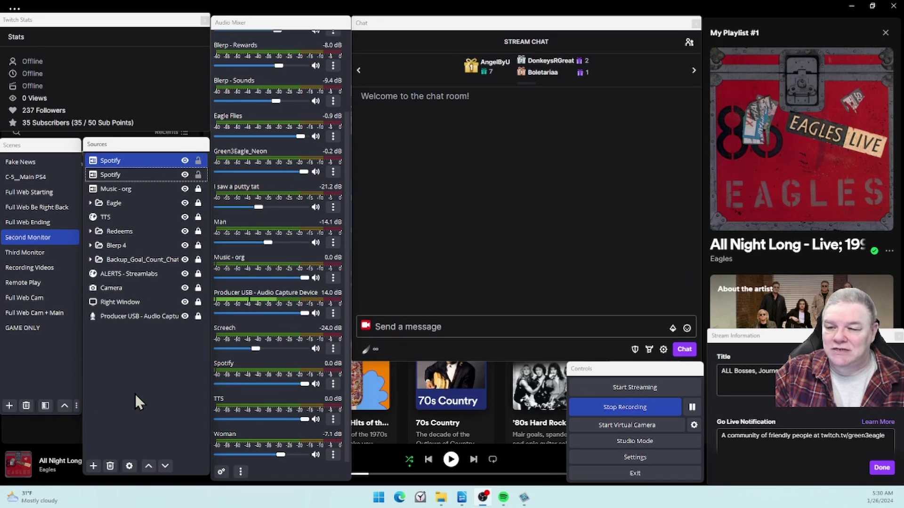